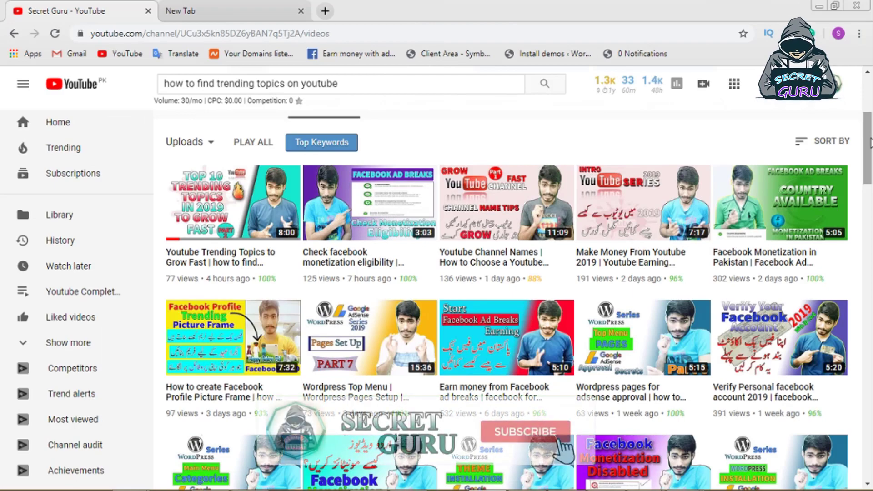
- Scroll through the Secret Guru channel's older uploads, then switch to the empty new tab
drag(869, 144, 870, 346)
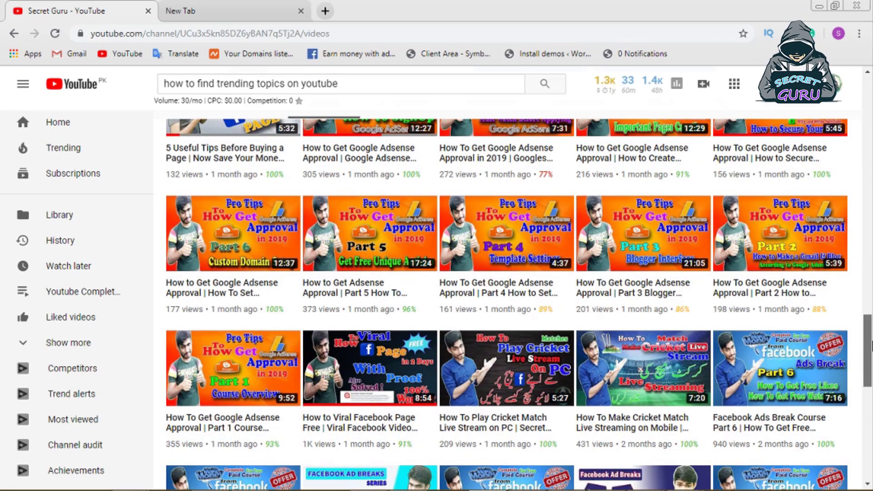
drag(870, 344, 871, 260)
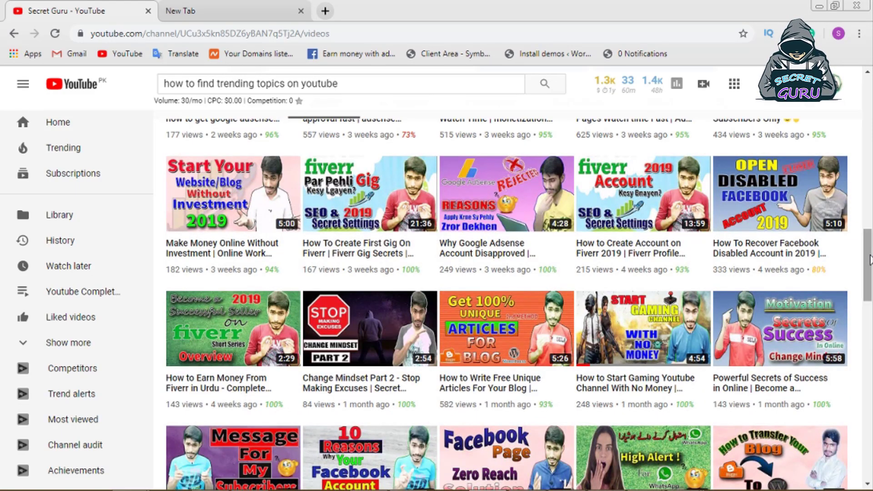
click(228, 10)
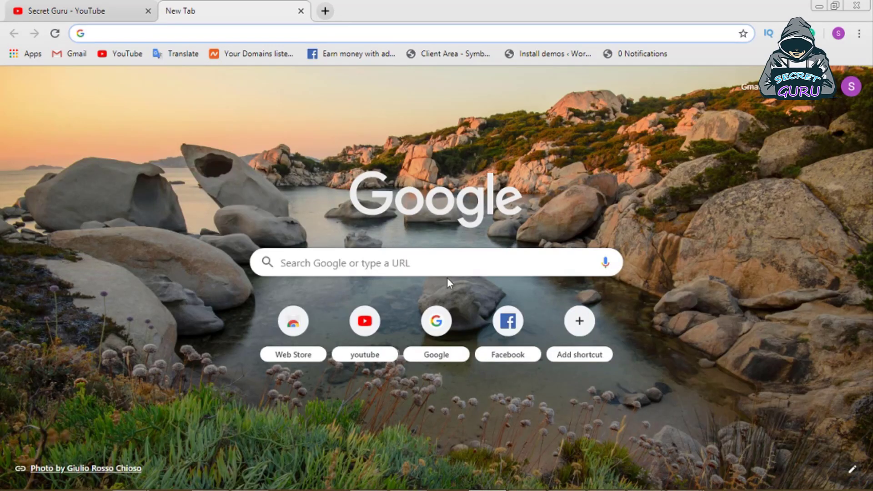
- Search Google for 'Youtube banner maker' and open the spark.adobe.com banner maker result
click(437, 354)
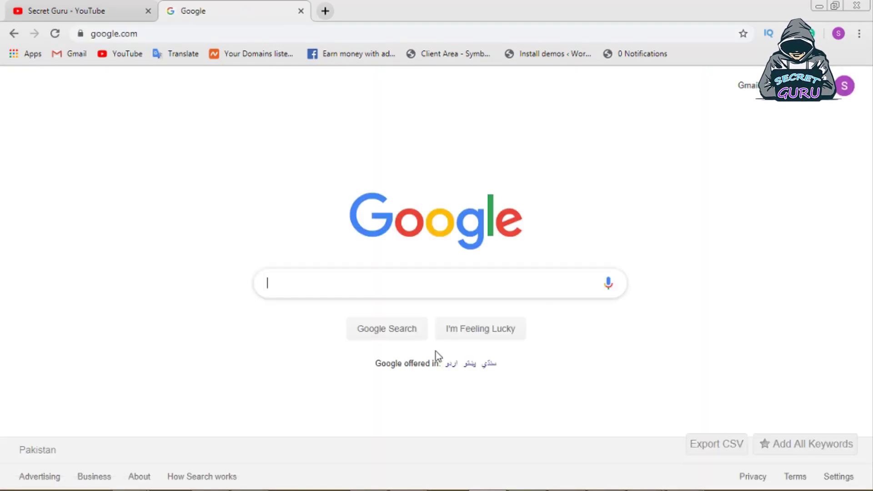
text(Youtube banner )
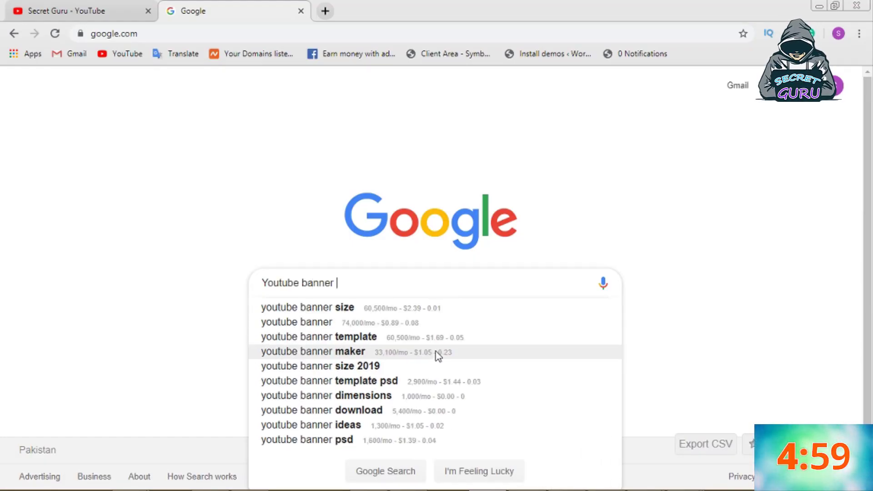
text(maker)
key(Return)
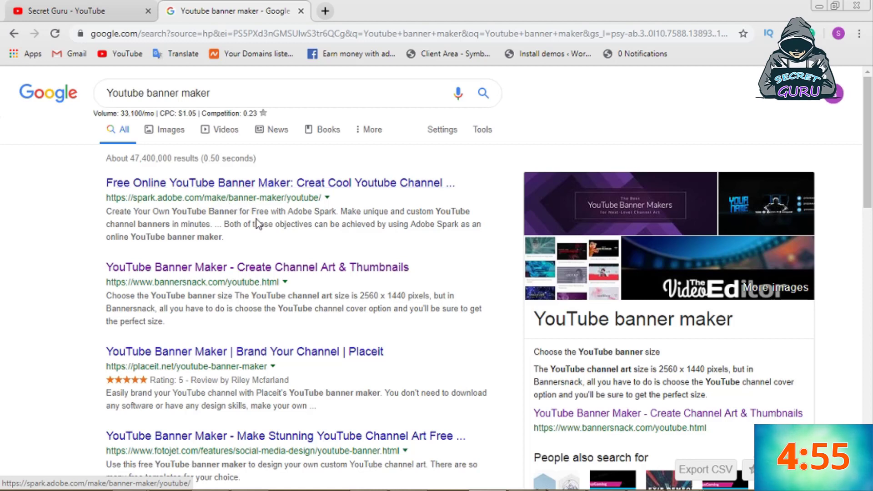
click(228, 186)
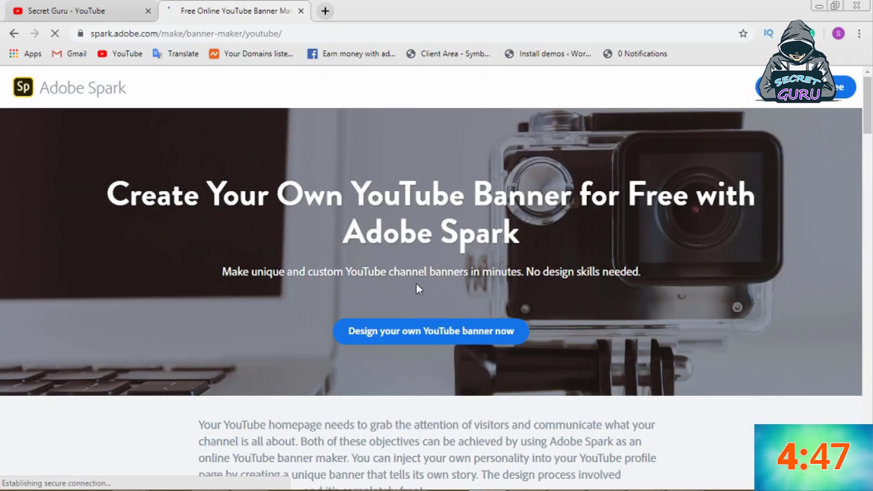
- Start a new Spark design at the Standard Banner size, skipping photo selection
click(442, 334)
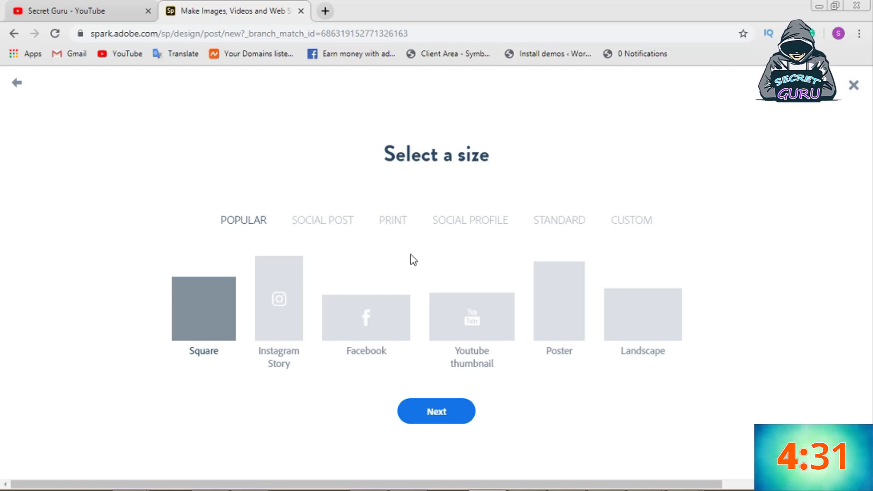
click(573, 227)
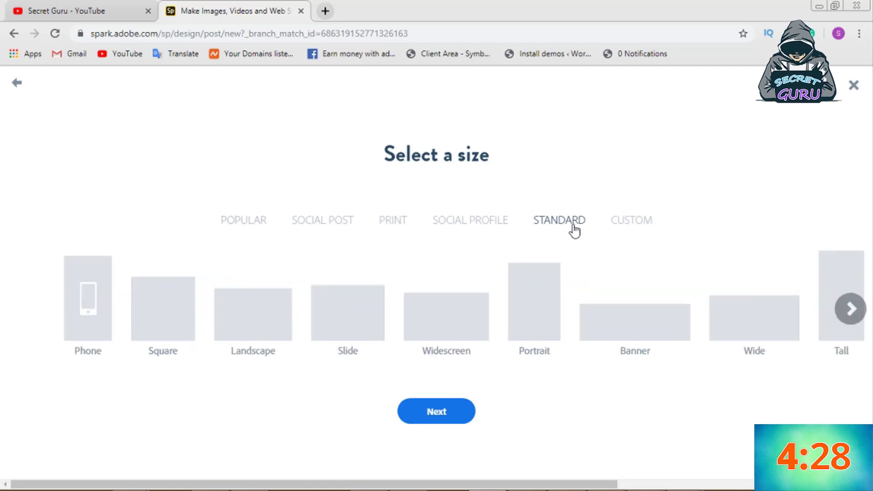
click(631, 328)
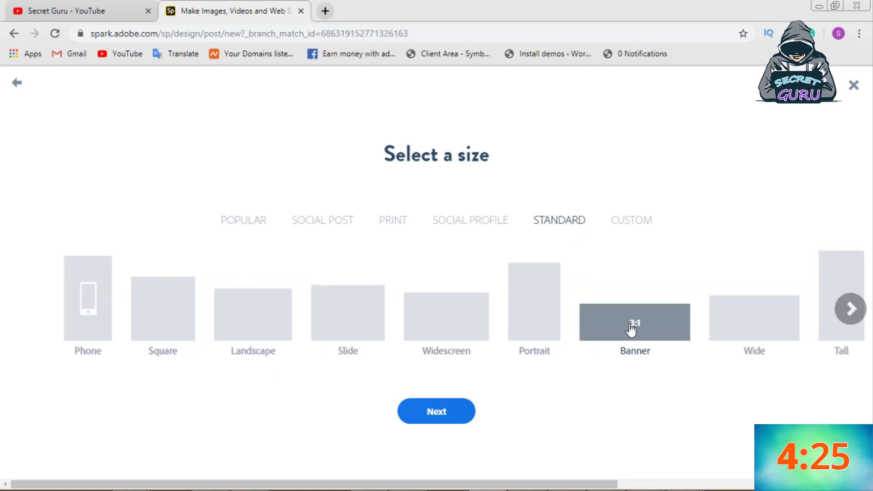
click(445, 413)
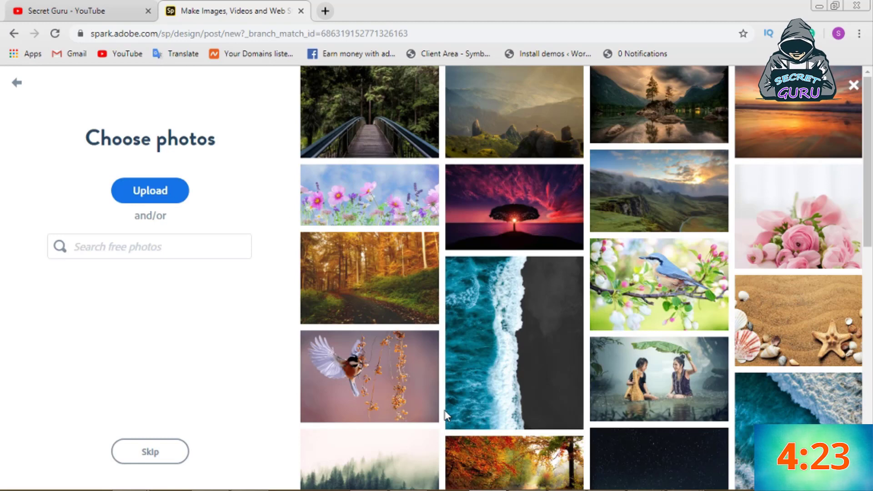
click(140, 464)
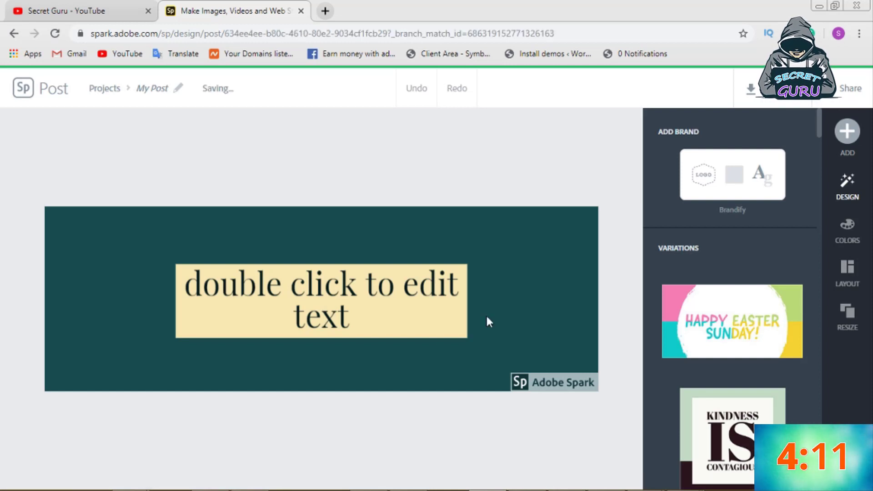
- Remove the Spark watermark once and continue on the free plan
click(551, 381)
click(541, 339)
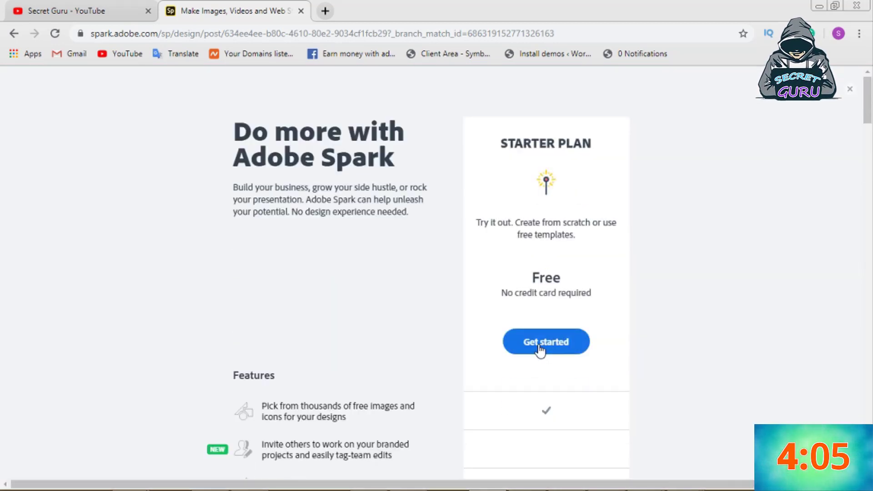
click(541, 351)
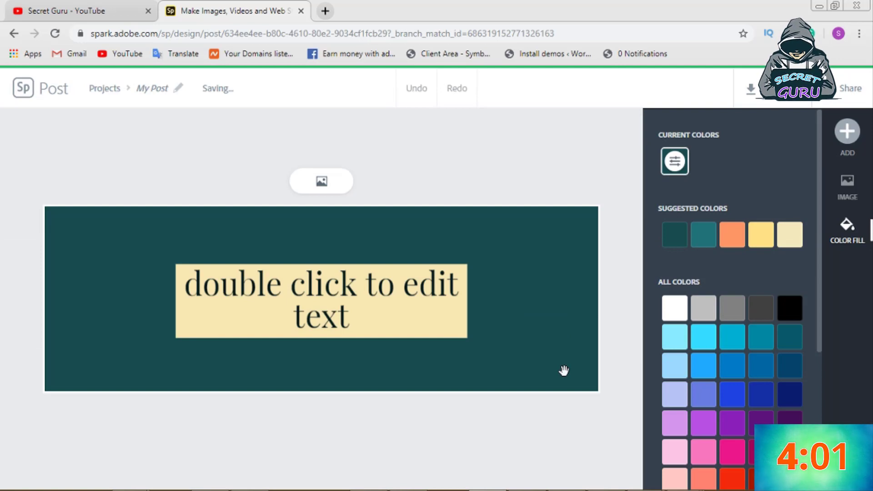
- Fill the banner background with a blue hexagon photo from a free 'tech' photo search
click(848, 146)
click(708, 147)
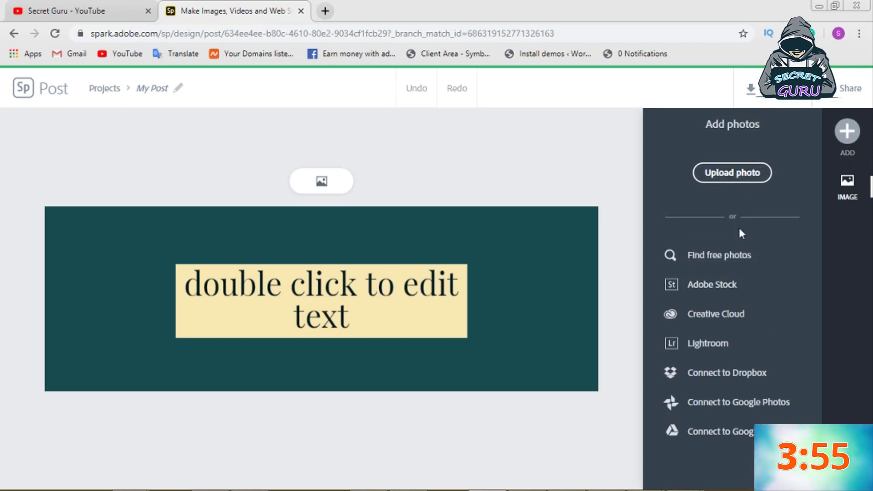
click(727, 259)
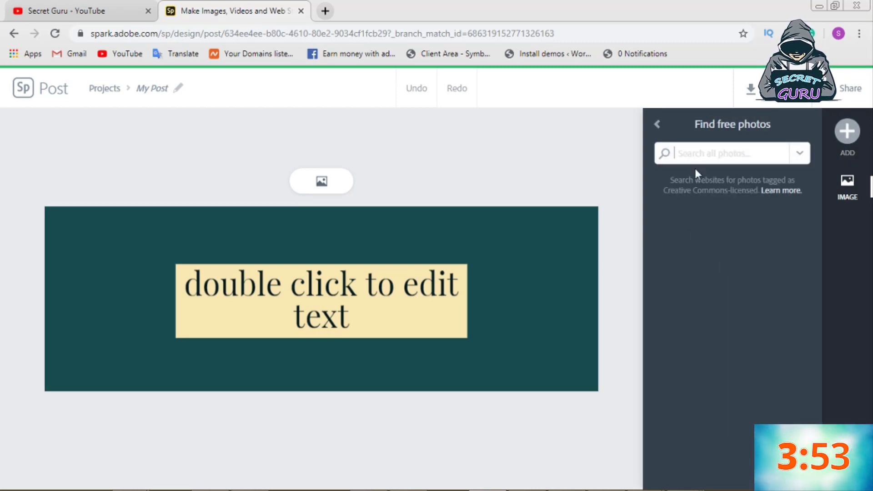
text(tech)
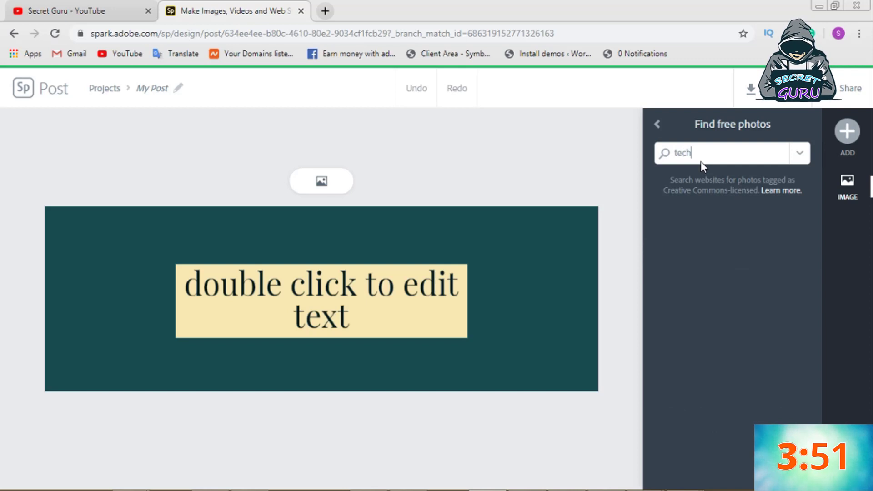
key(Return)
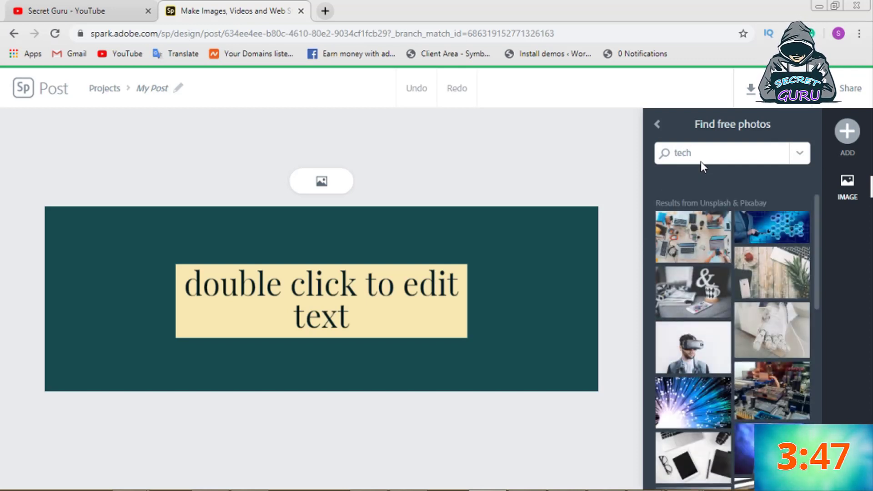
click(781, 233)
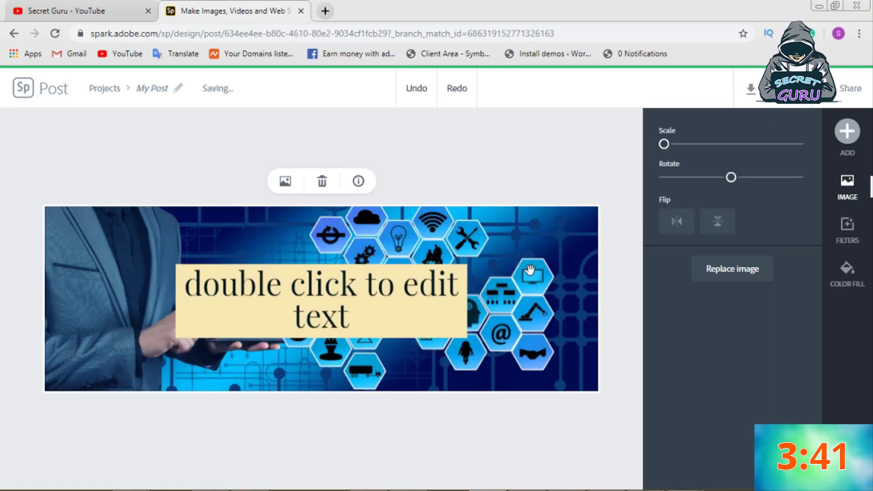
- Replace the blue hexagon background with the dark laptop photo from the 'tech' results
click(322, 182)
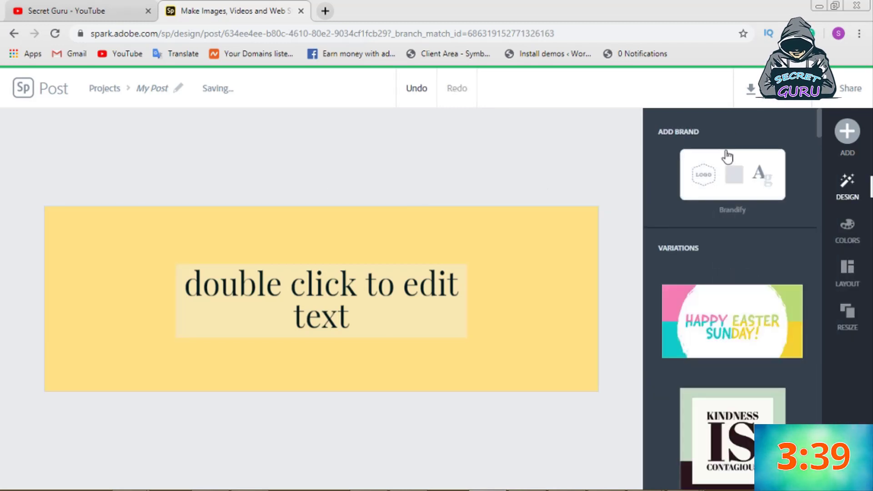
click(847, 133)
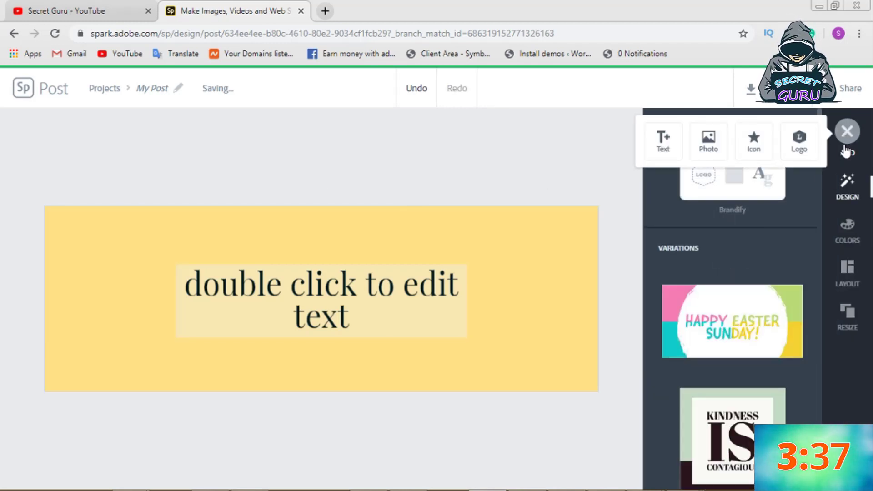
click(723, 148)
click(719, 255)
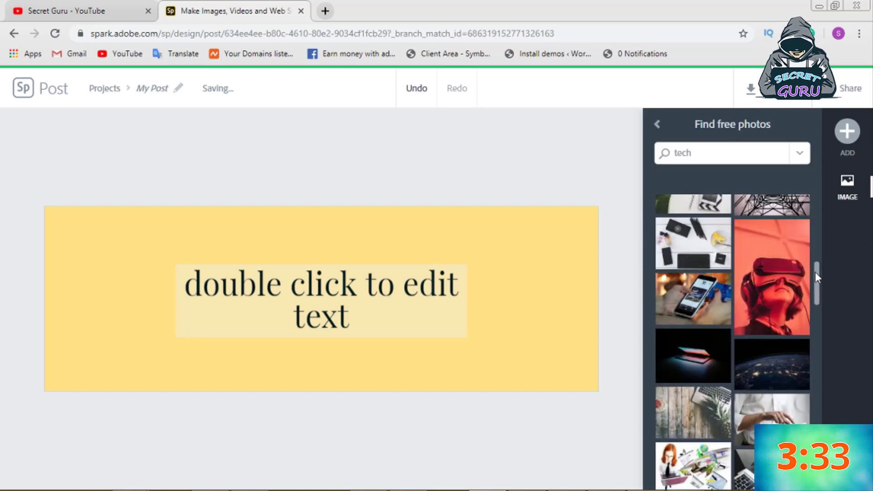
click(693, 368)
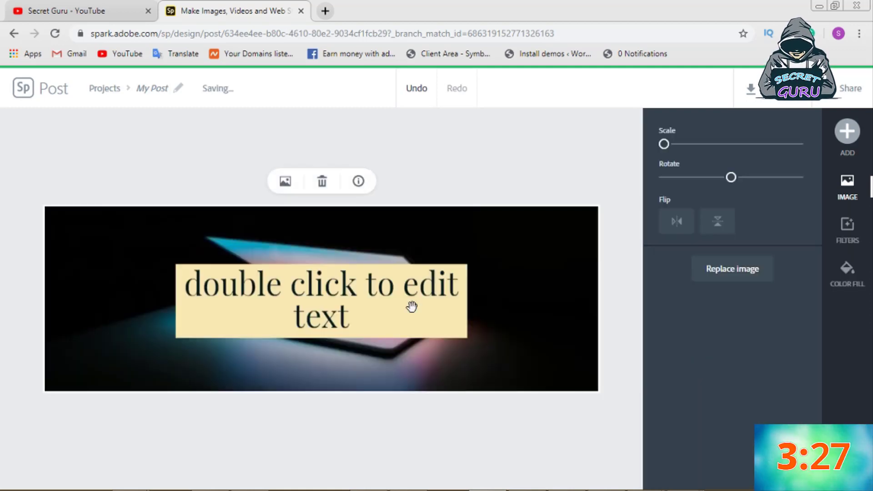
- Replace the placeholder text with 'SECRET GURU'
click(362, 298)
click(287, 182)
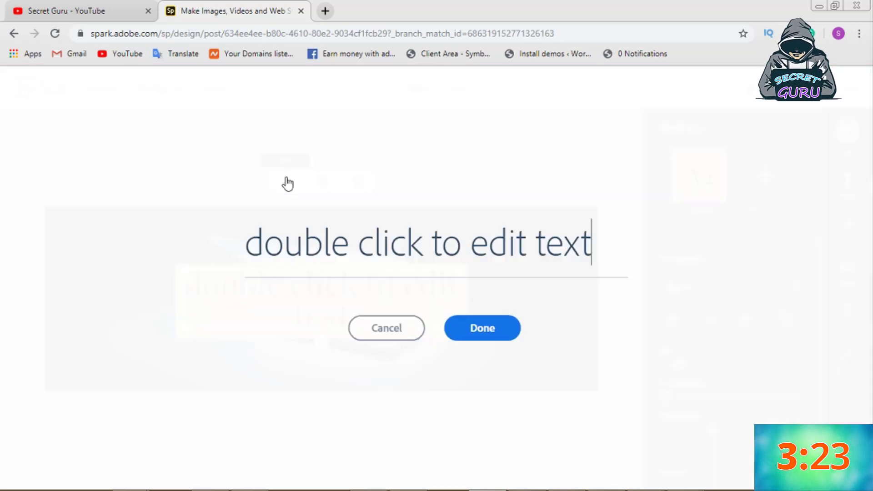
key(BackSpace)
key(BackSpace)
key(BackSpace)
key(BackSpace)
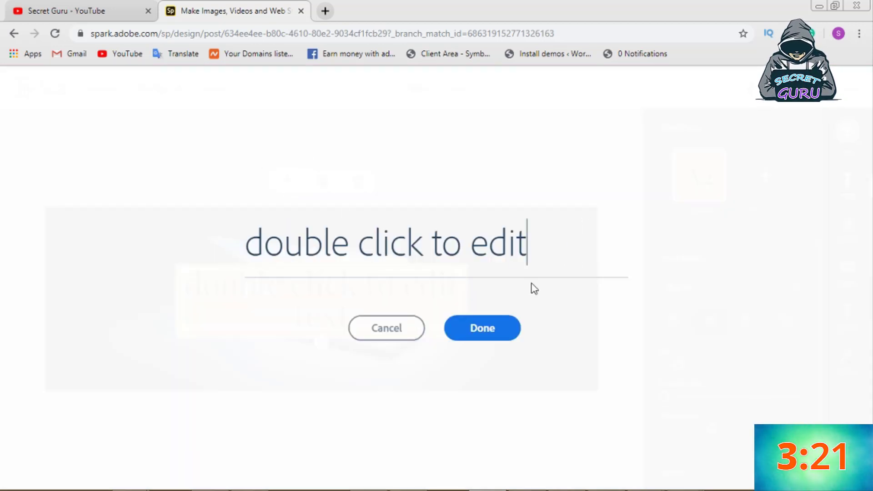
key(BackSpace)
key(BackSpace)
key(BackSpace)
key(BackSpace)
key(BackSpace)
key(BackSpace)
text(SECR)
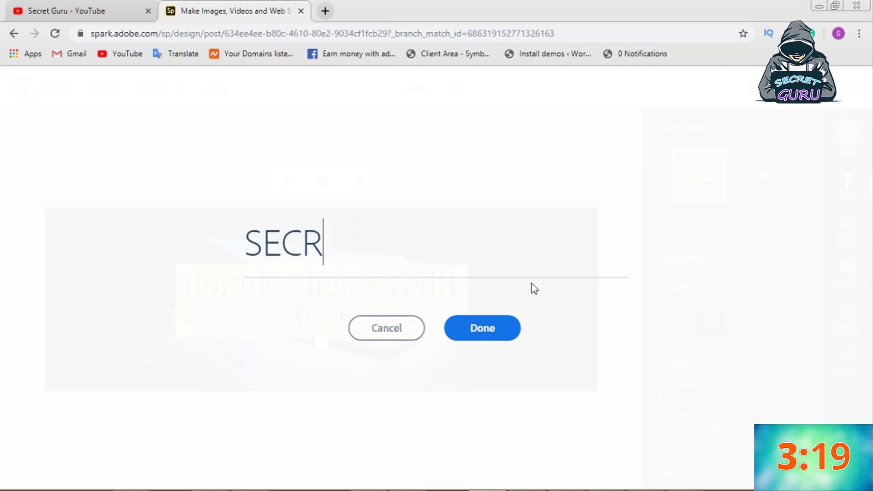
text(ET GURU)
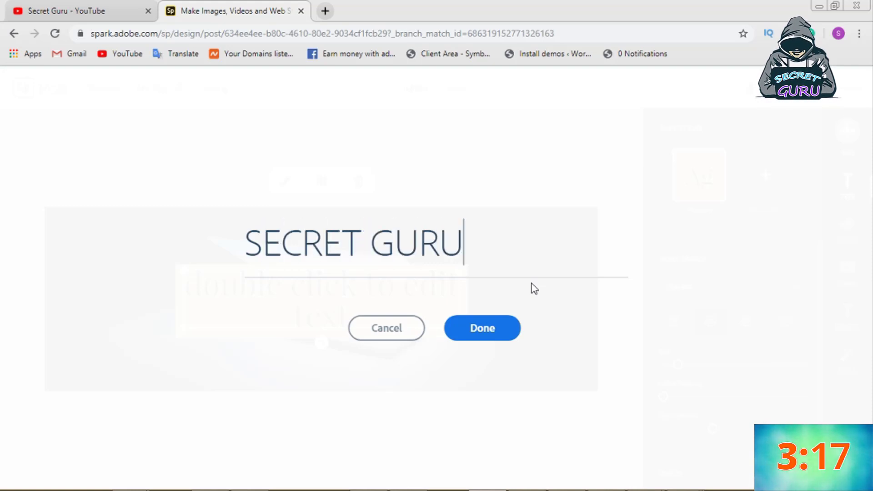
click(491, 328)
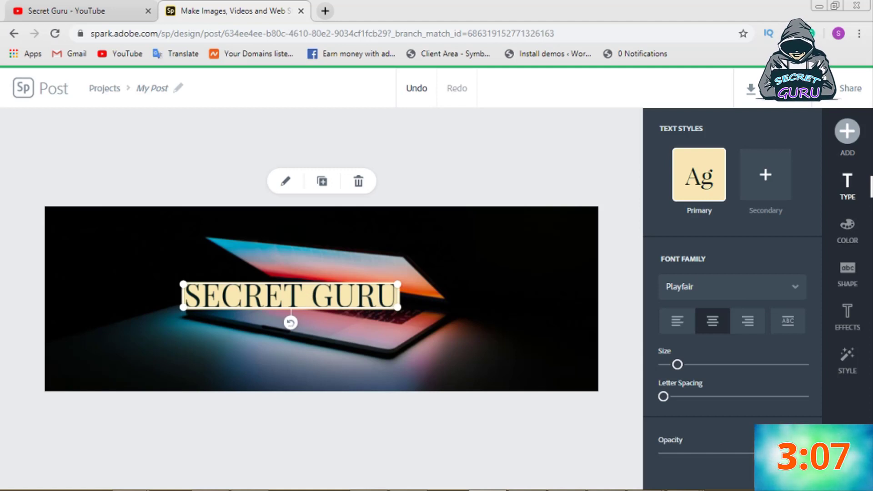
- Fade SECRET GURU to nearly transparent and nudge it slightly lower on the photo
drag(808, 453, 663, 453)
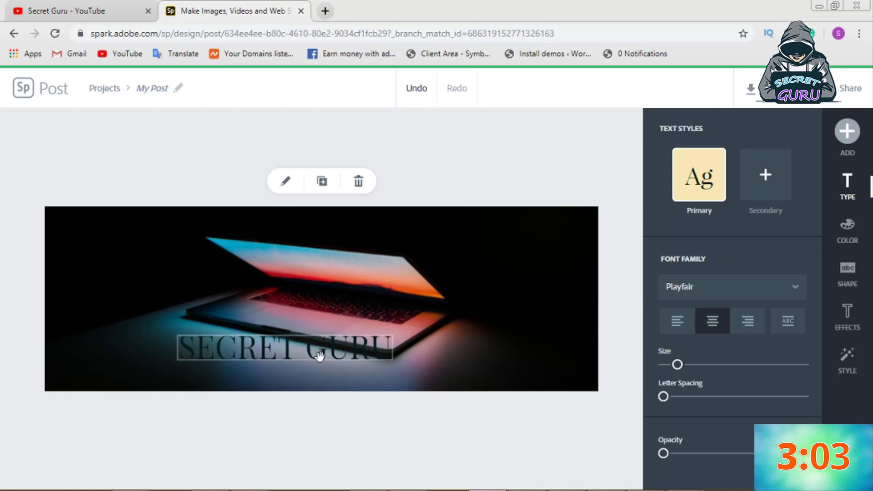
drag(325, 296, 334, 309)
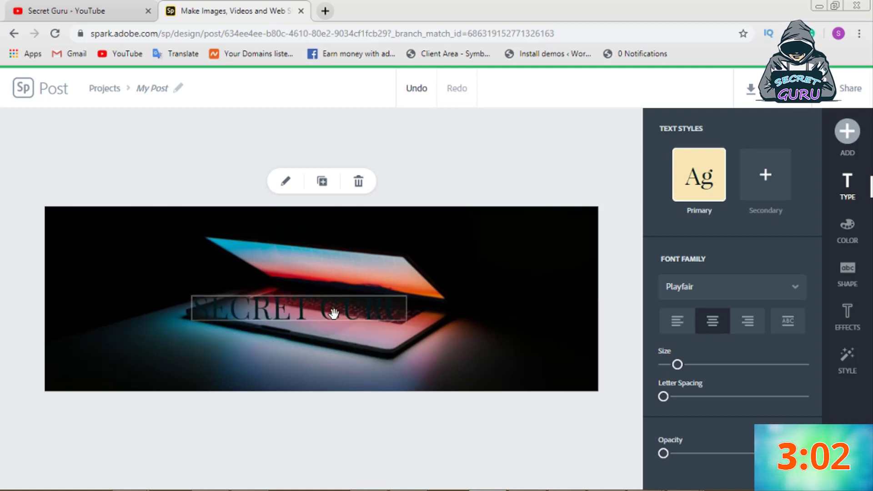
click(496, 318)
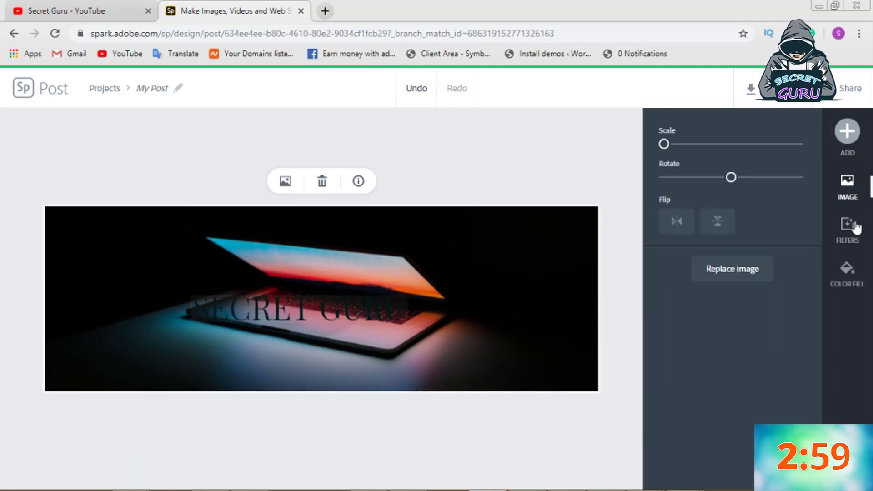
- Preview Contrast and Darken filters, keep None, and reselect the laptop photo as background
click(855, 243)
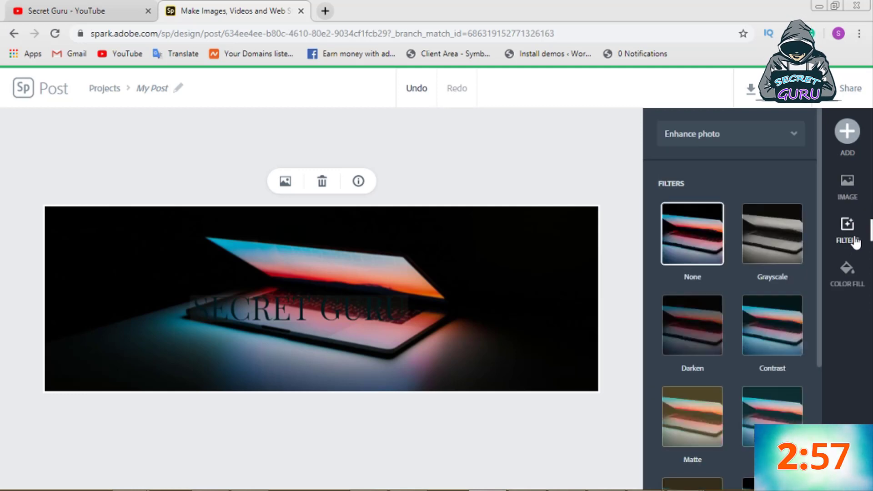
click(764, 323)
click(703, 330)
click(705, 260)
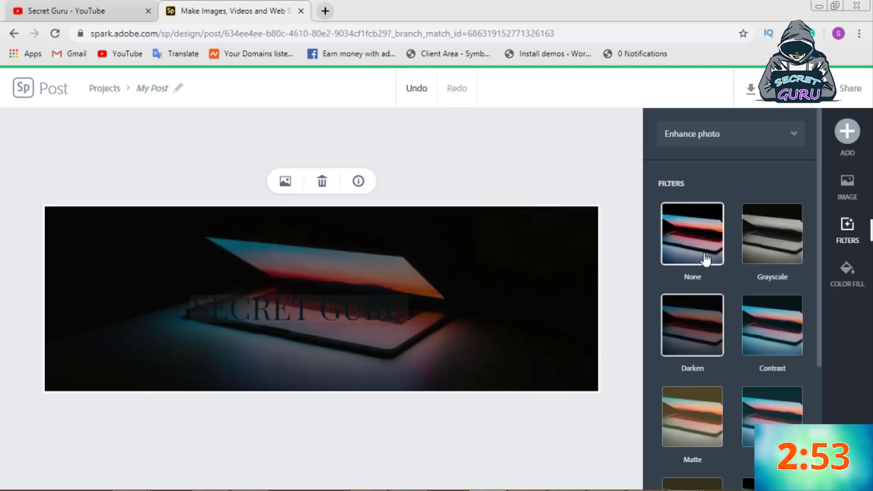
click(848, 273)
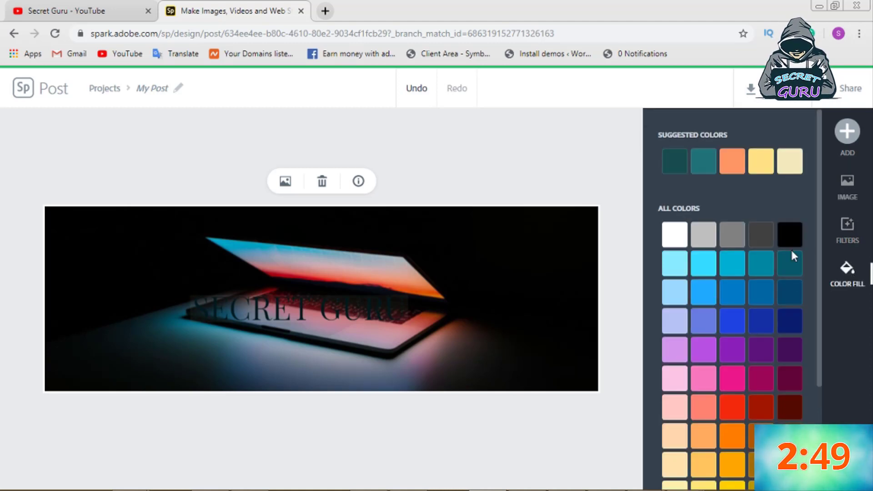
click(560, 204)
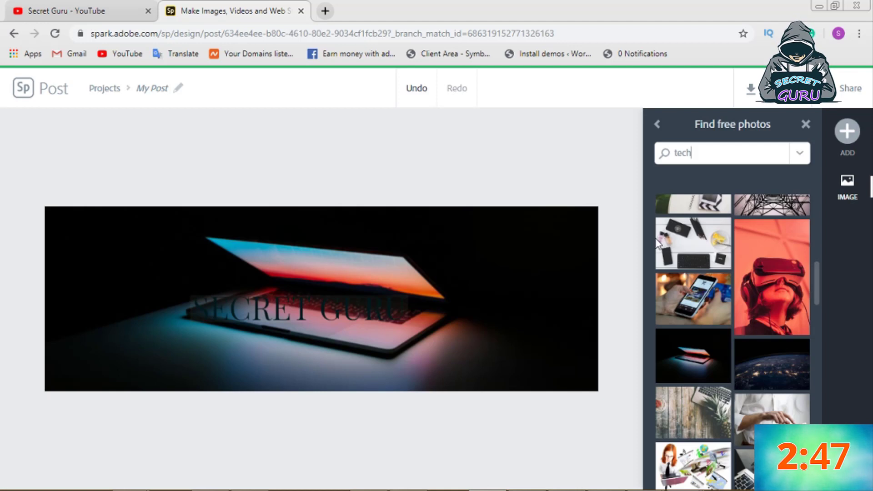
click(529, 276)
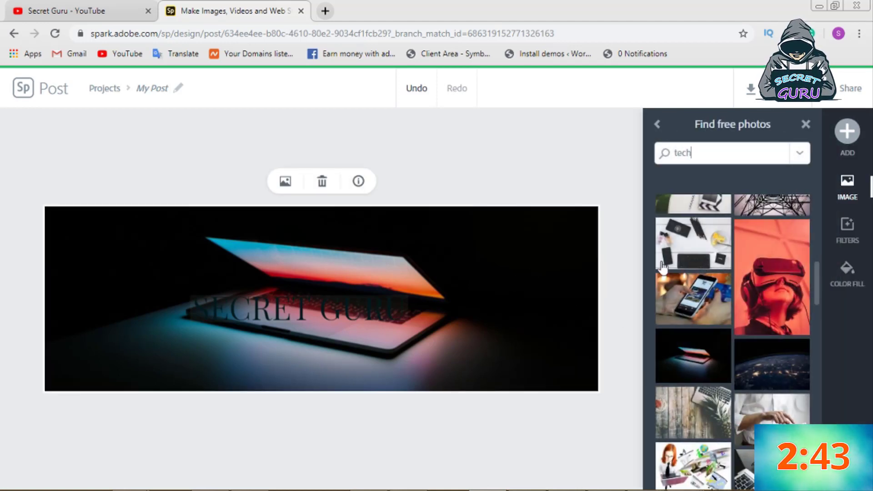
- Try design variations like Active Tweeter and Silent Night, settling on the framed white serif style
click(806, 126)
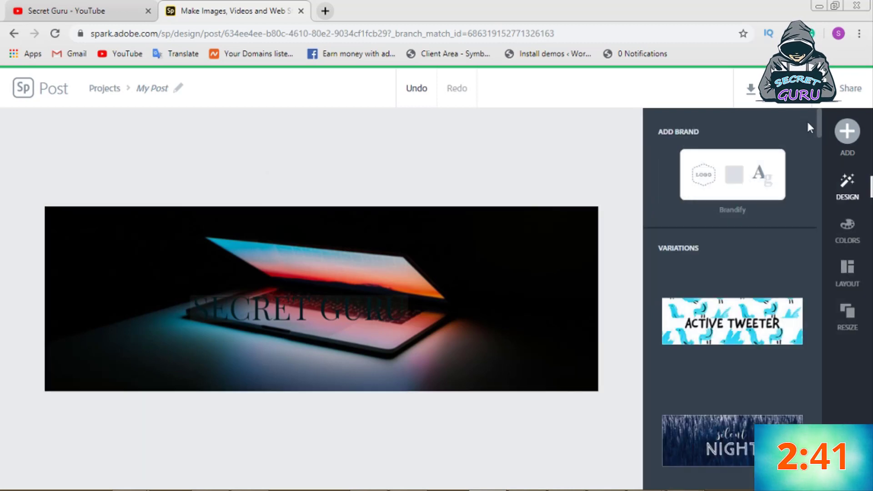
click(734, 314)
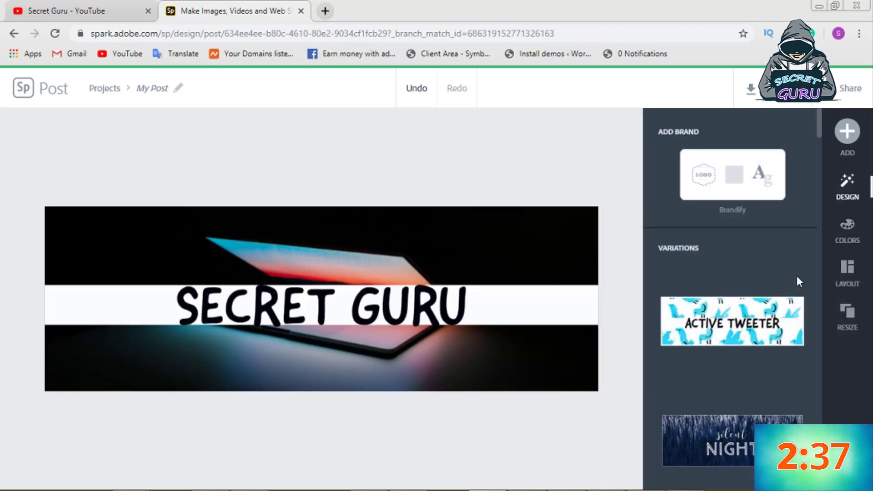
drag(820, 125, 821, 146)
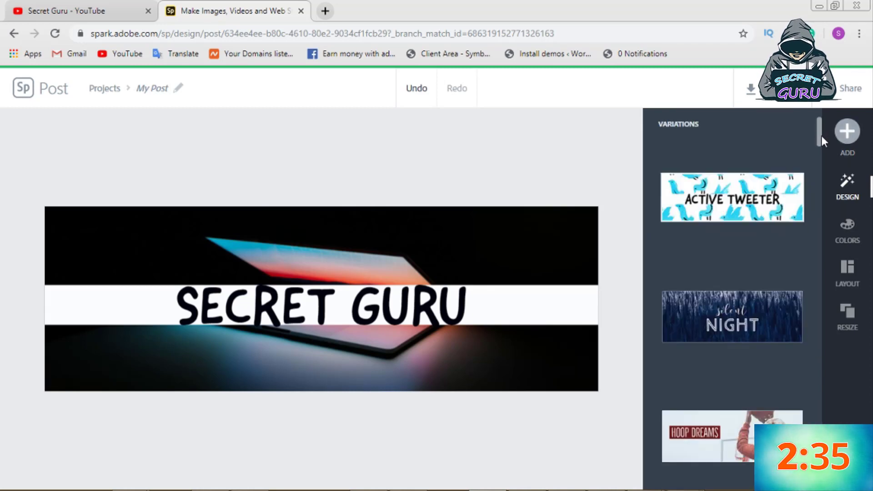
click(746, 207)
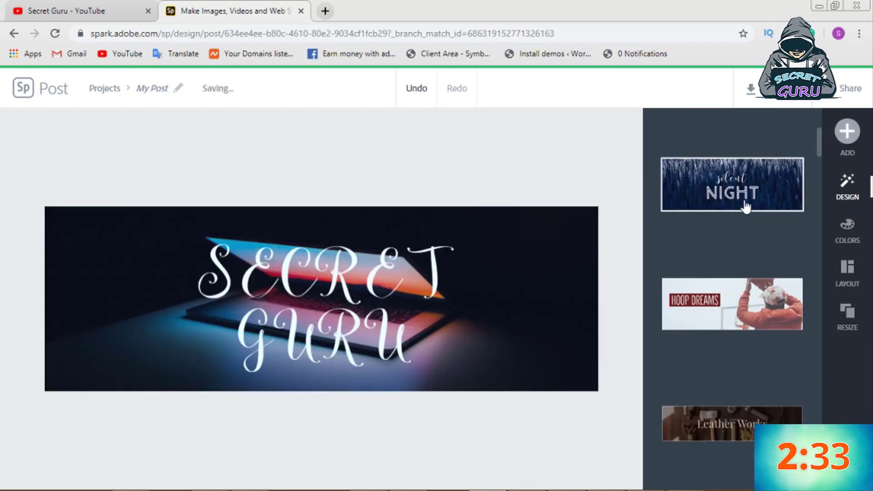
drag(816, 141, 830, 335)
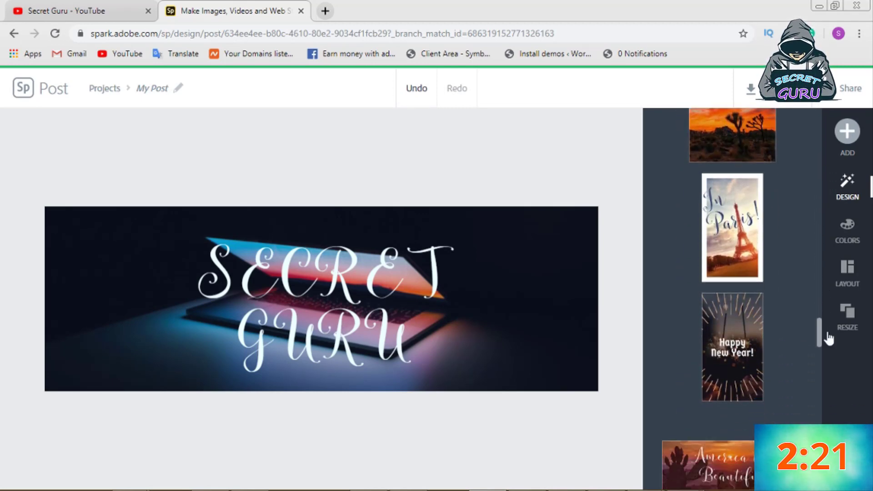
click(754, 351)
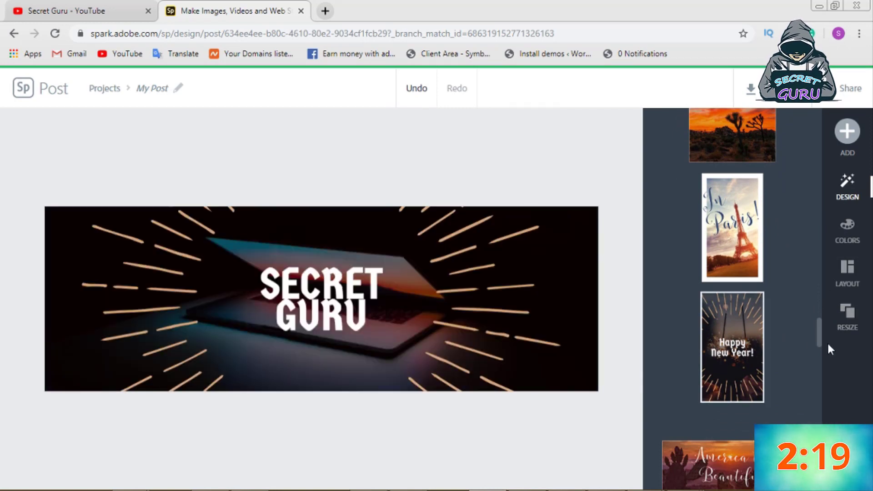
drag(821, 337, 821, 346)
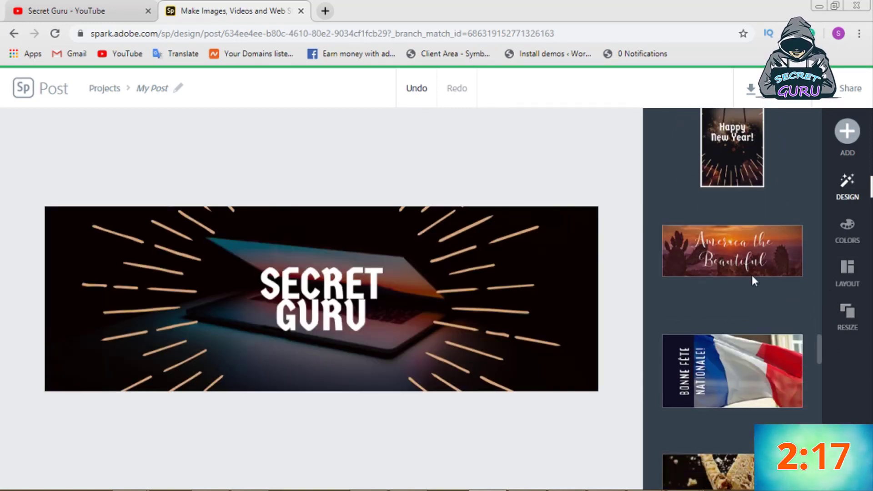
click(747, 275)
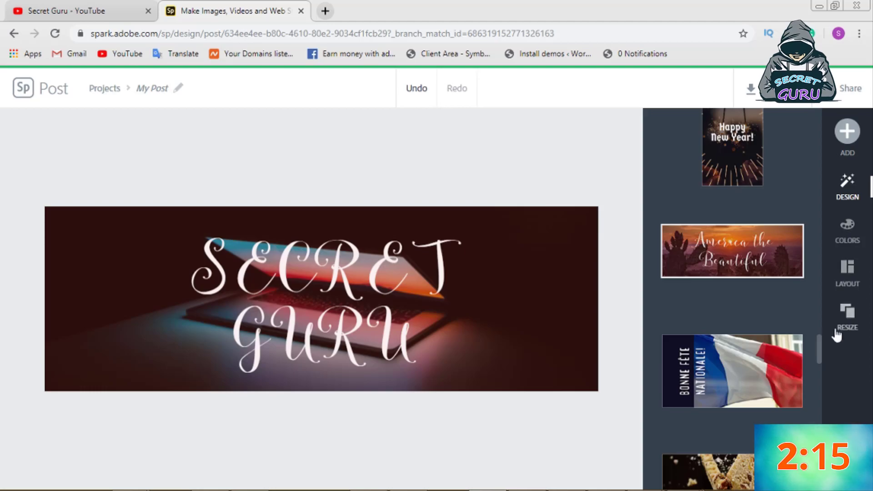
scroll(773, 355, down, 5)
click(748, 378)
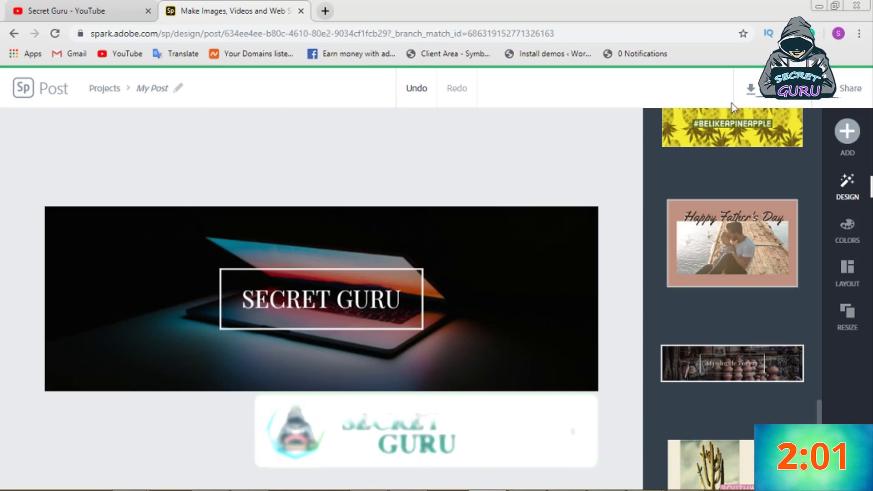
click(768, 90)
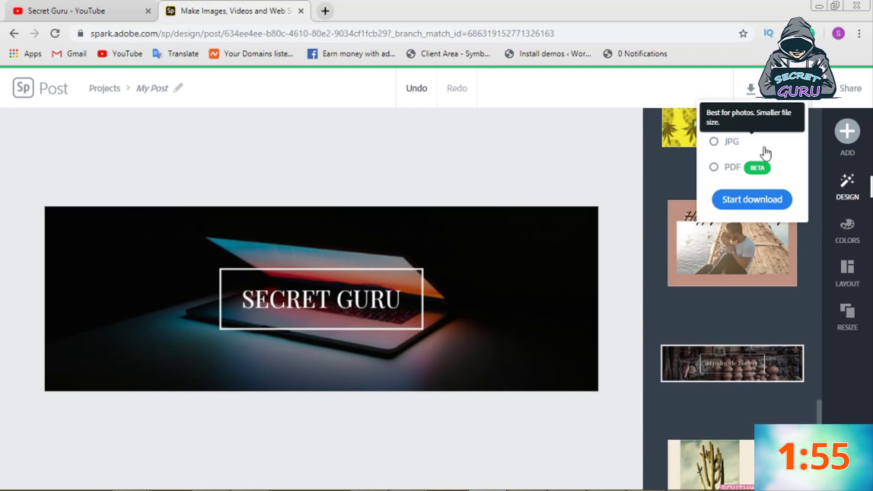
mouse_move(731, 168)
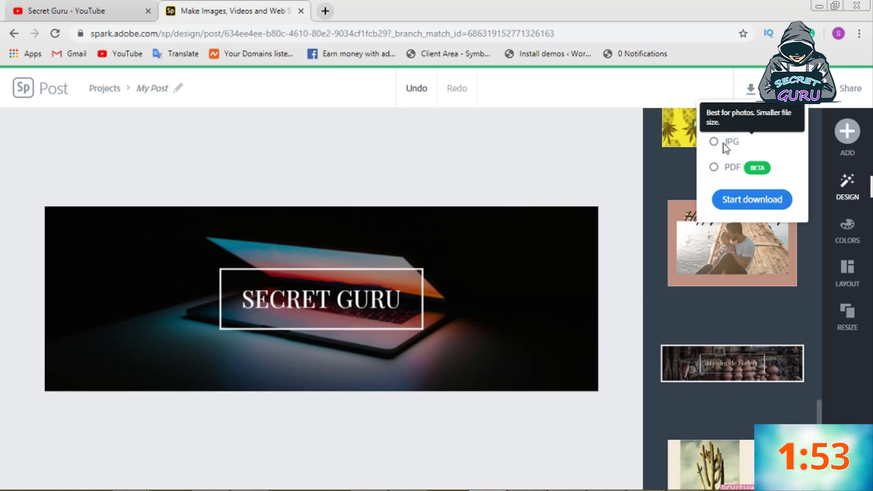
- Download the banner as 'My Post (1).jpg' and check it in the photo viewer
click(720, 142)
click(750, 200)
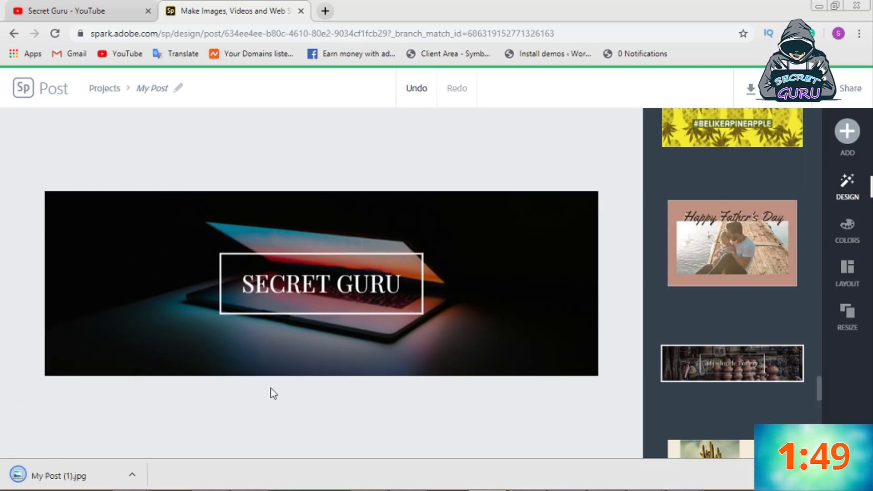
click(106, 475)
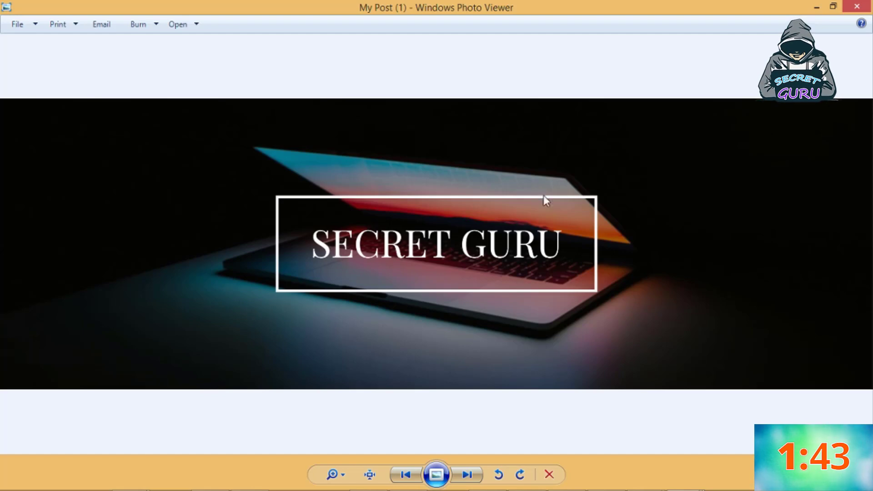
click(817, 10)
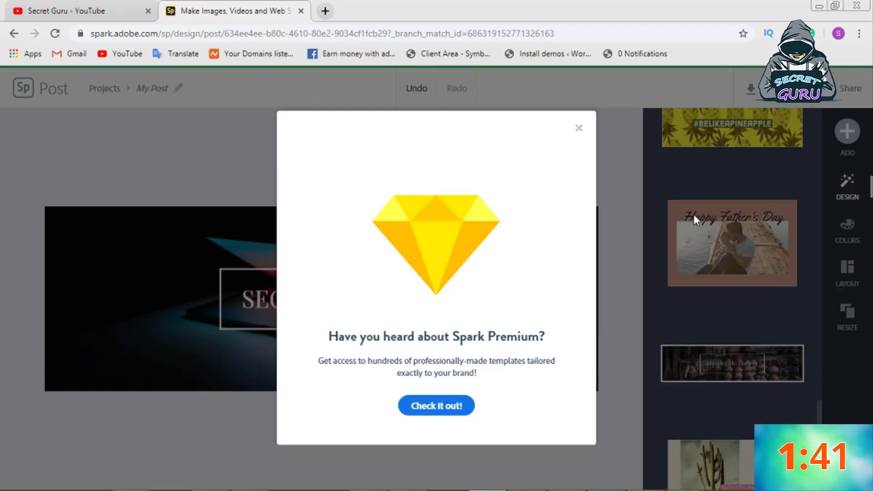
- Dismiss the Premium popup and browse the Colors, Layout and Resize options
click(578, 127)
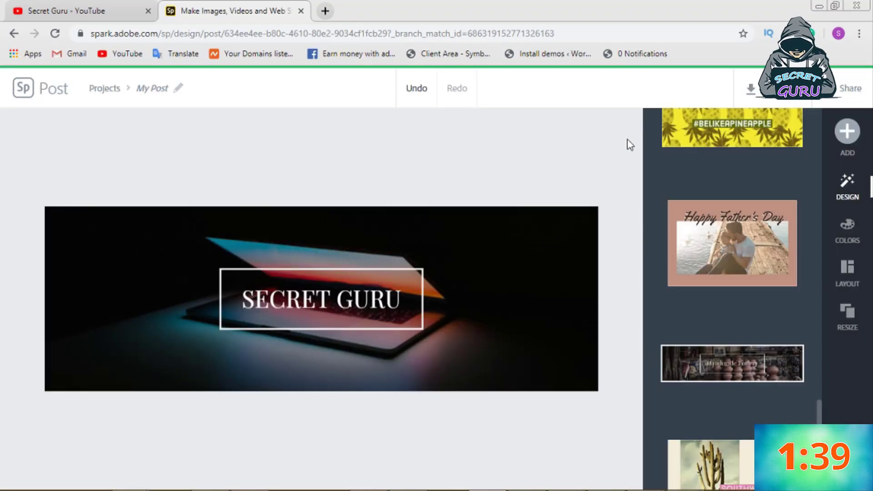
click(848, 240)
click(848, 280)
click(846, 314)
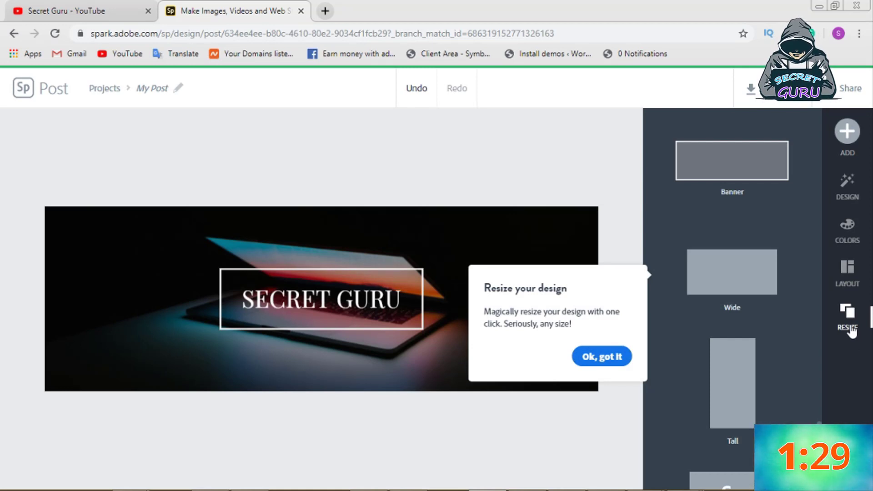
click(634, 206)
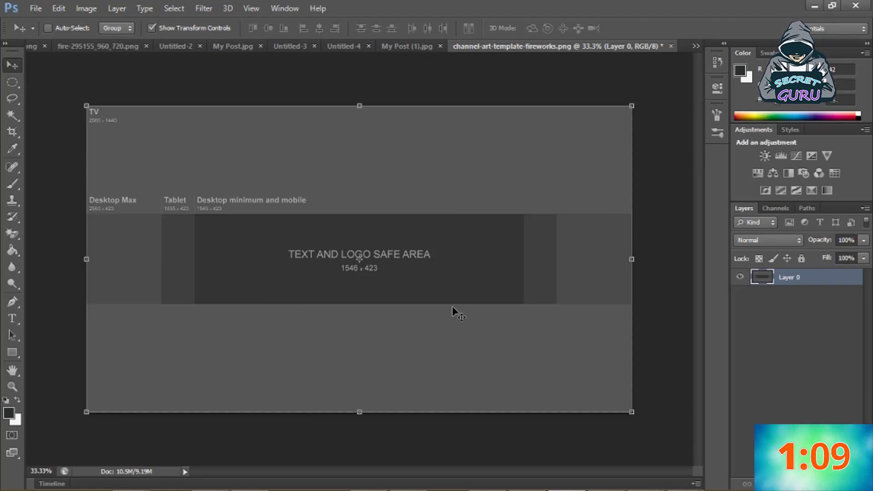
- Drag the SECRET GURU banner from My Post (1).jpg into the channel-art template as a new layer
click(396, 47)
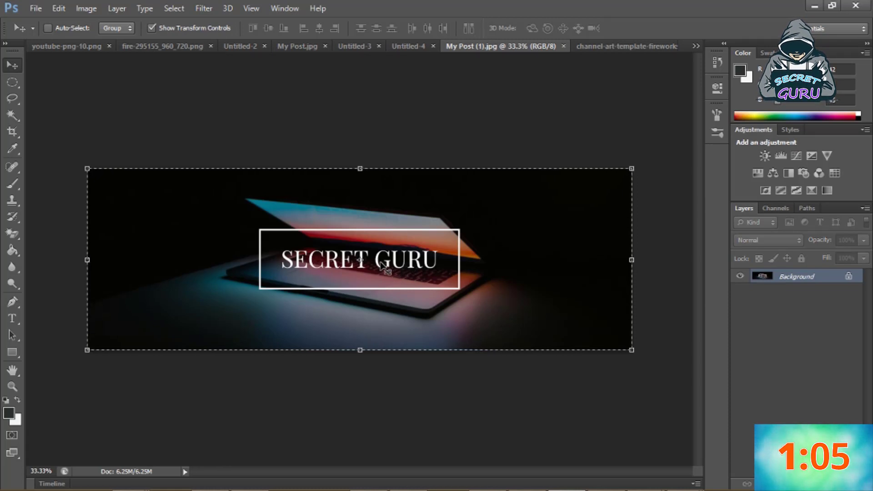
mouse_move(399, 260)
mouse_down()
mouse_move(609, 54)
mouse_move(435, 214)
mouse_up()
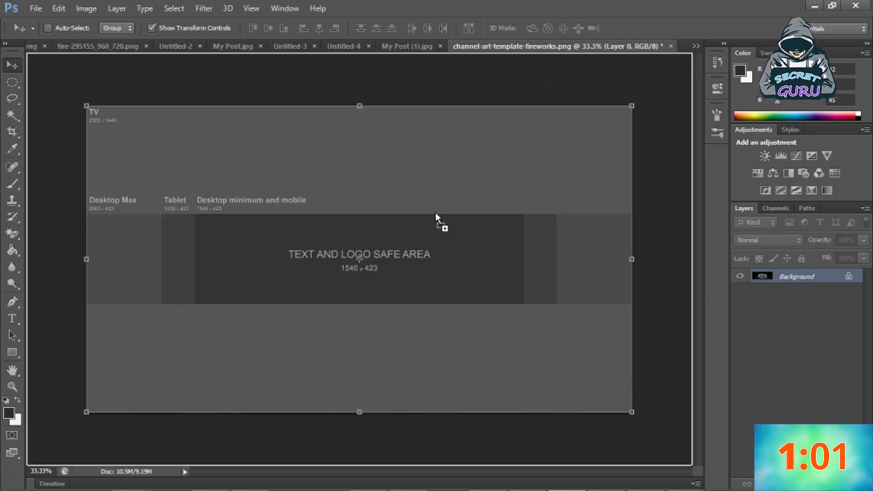
mouse_move(339, 269)
mouse_down()
mouse_move(378, 269)
mouse_move(402, 251)
mouse_up()
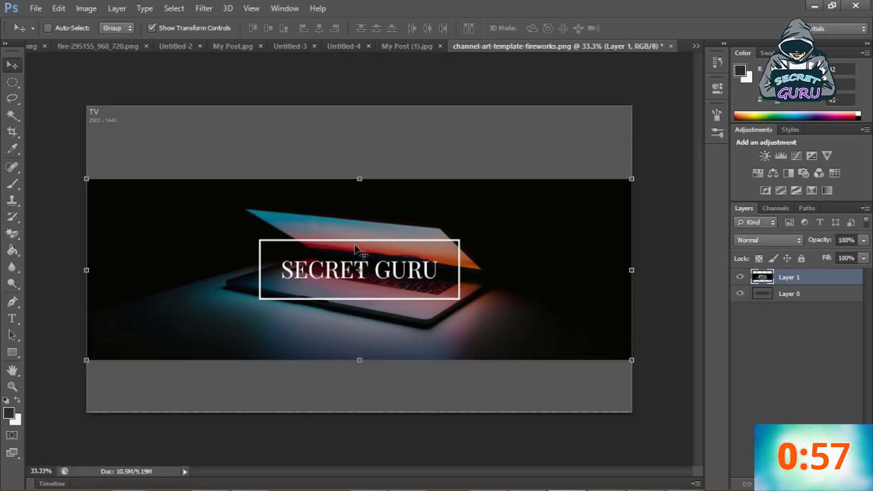
- Scale the banner layer and stretch it to span the template's full width
drag(101, 180, 122, 191)
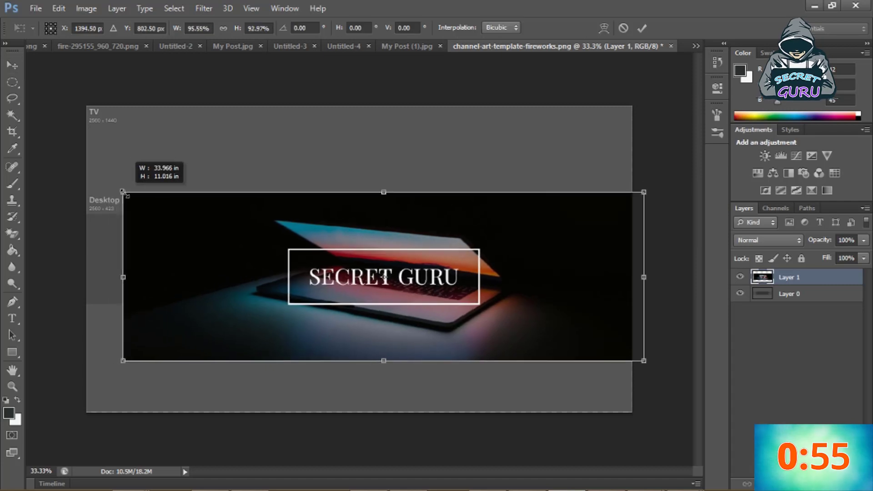
drag(164, 243, 119, 243)
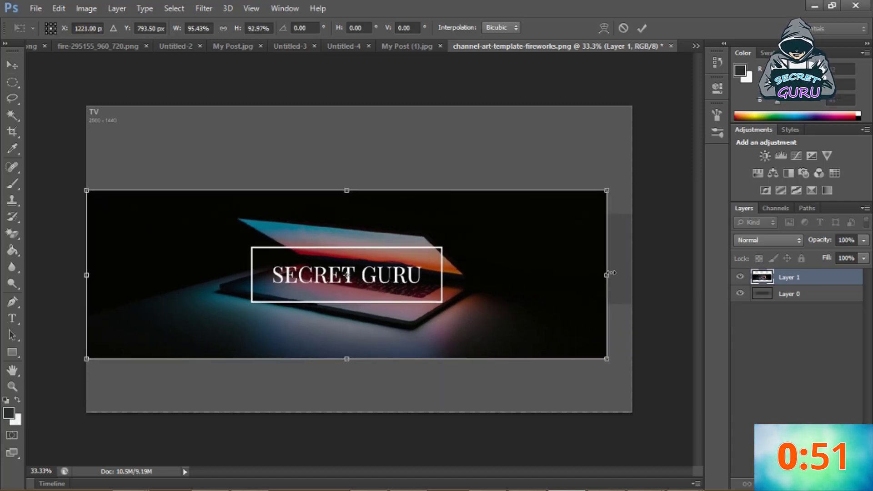
drag(608, 274, 631, 275)
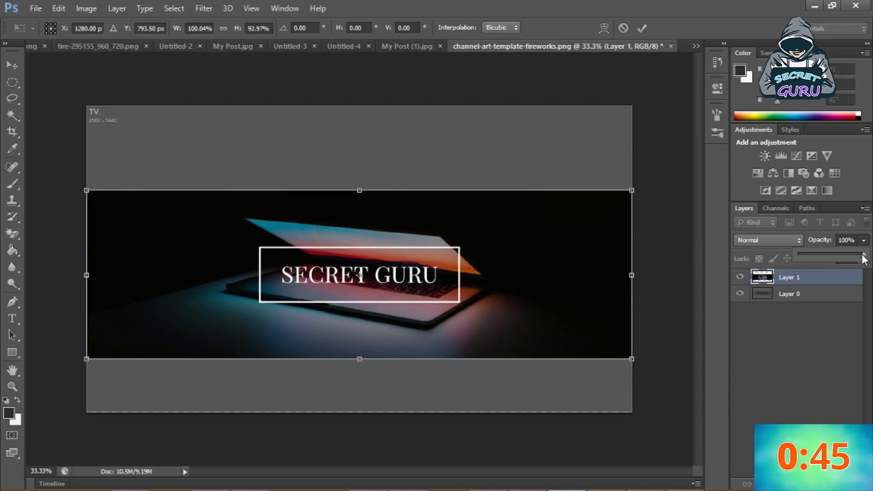
- Lower the banner's opacity, then move it up and trim its height to the desktop band guides
drag(835, 257, 831, 258)
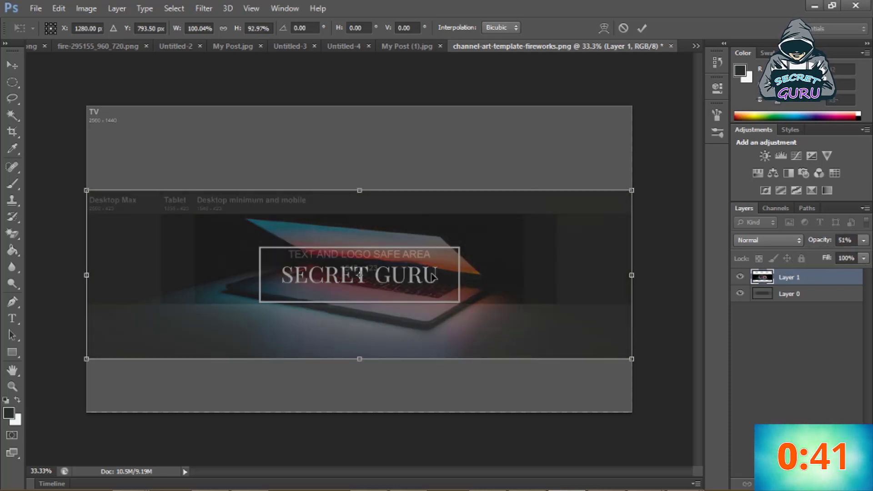
drag(432, 276, 430, 266)
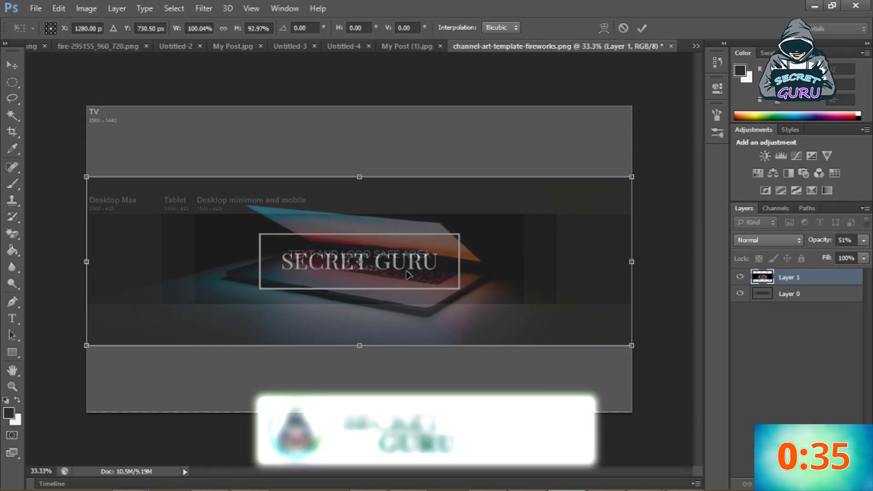
drag(407, 274, 406, 271)
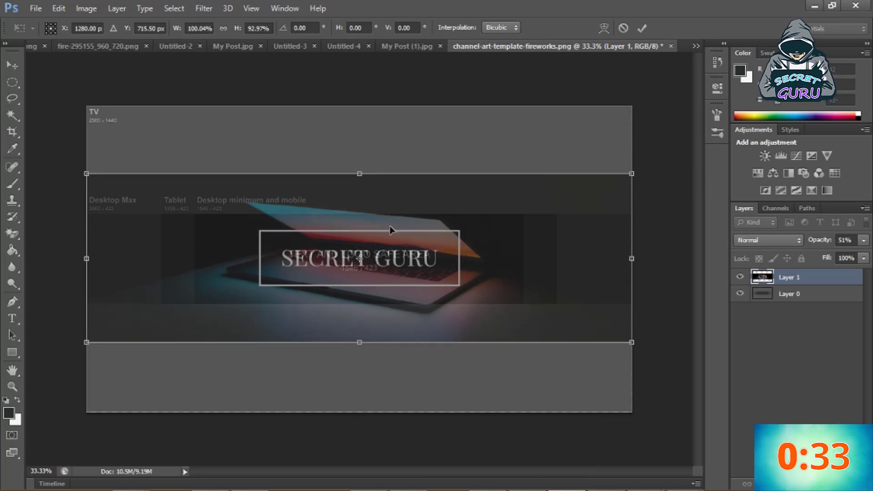
drag(359, 173, 360, 191)
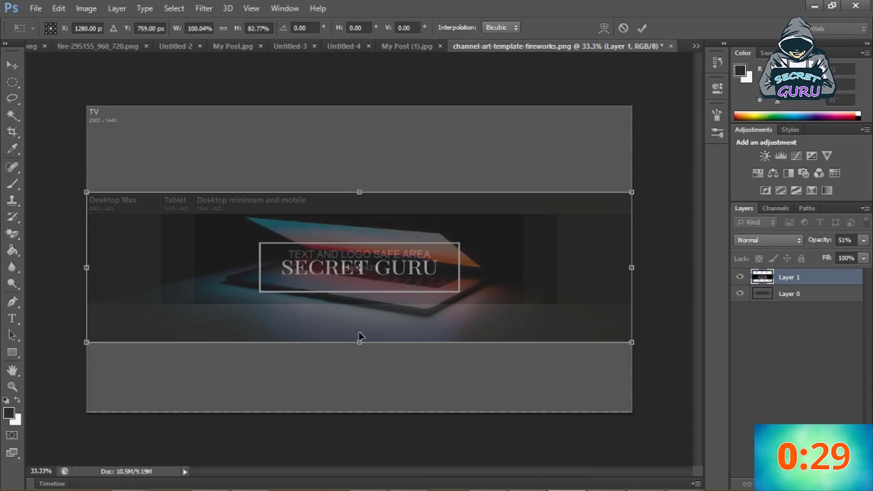
drag(359, 343, 359, 328)
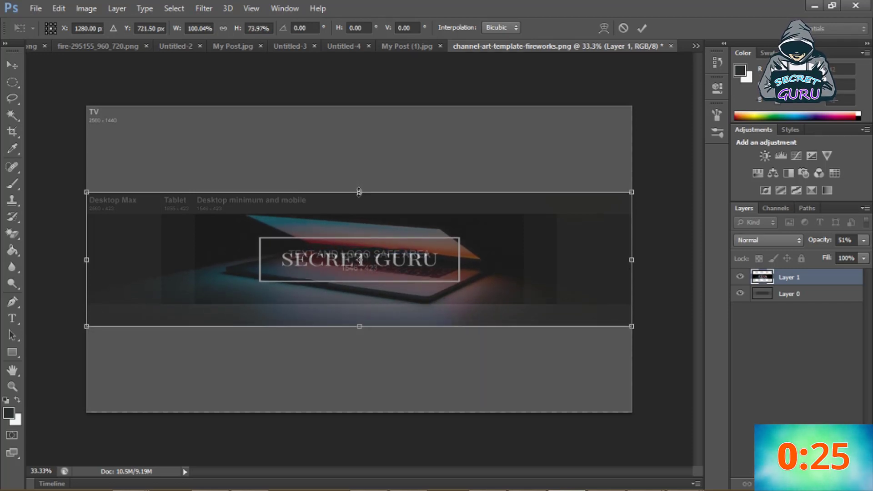
drag(359, 192, 359, 197)
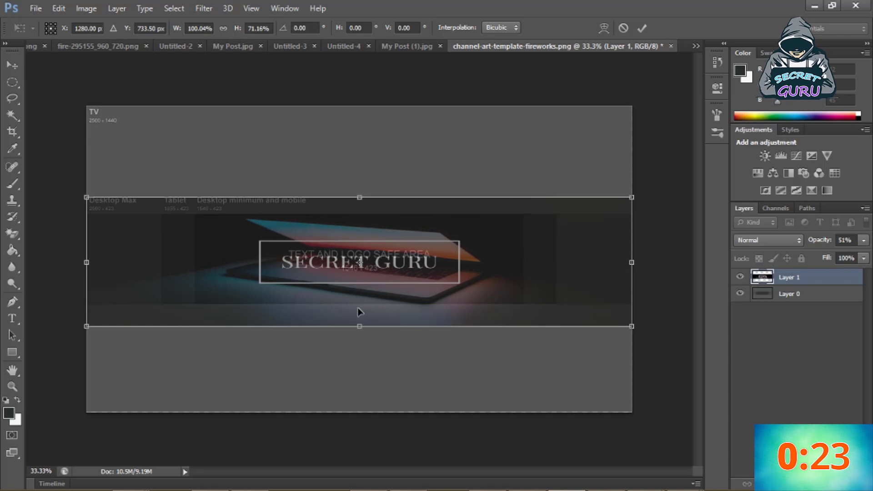
drag(359, 325, 359, 320)
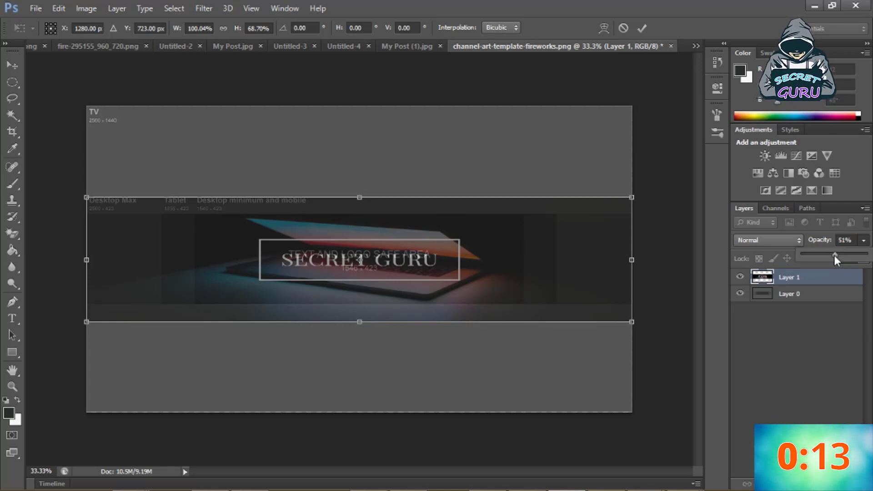
- Restore the banner to 100% opacity and save, applying the transformation
drag(836, 259, 866, 257)
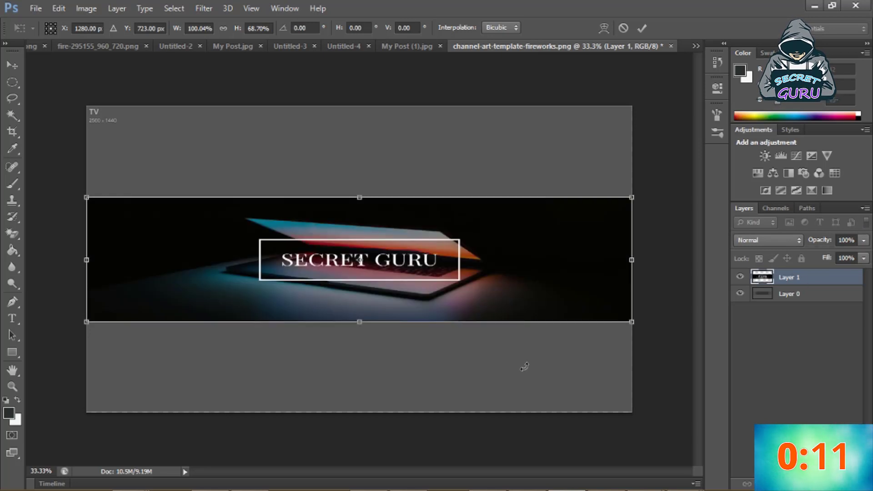
key(ctrl+s)
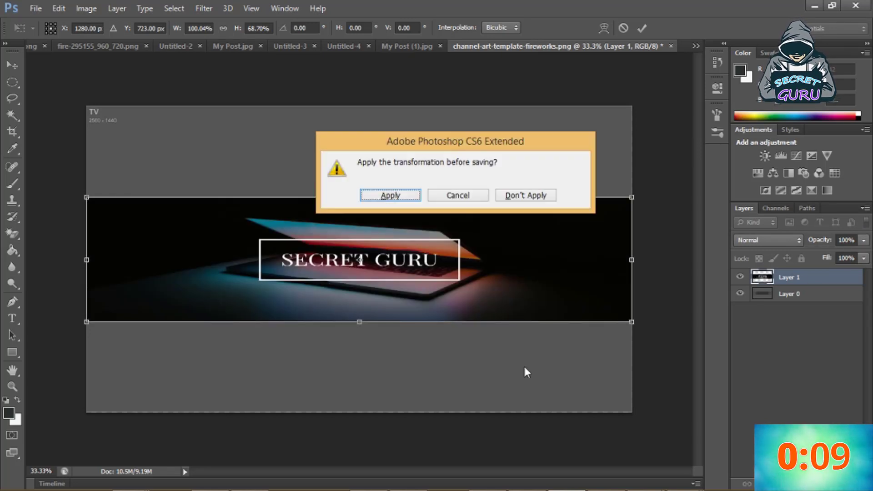
click(390, 195)
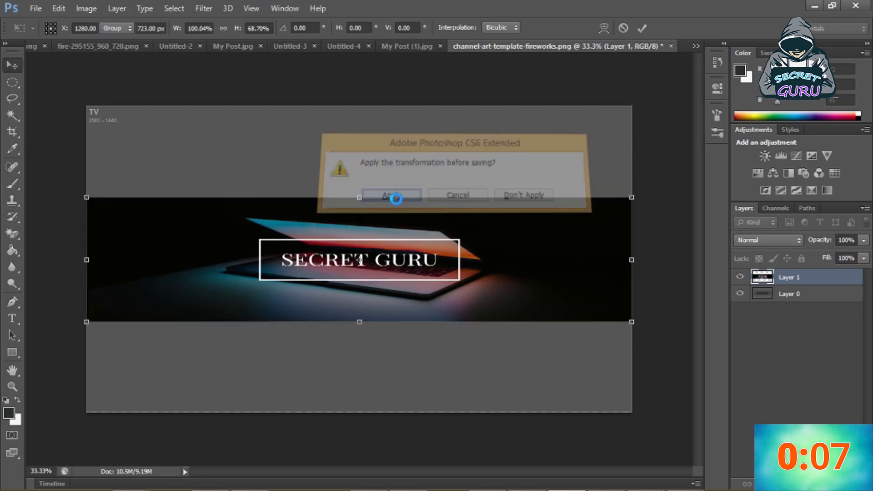